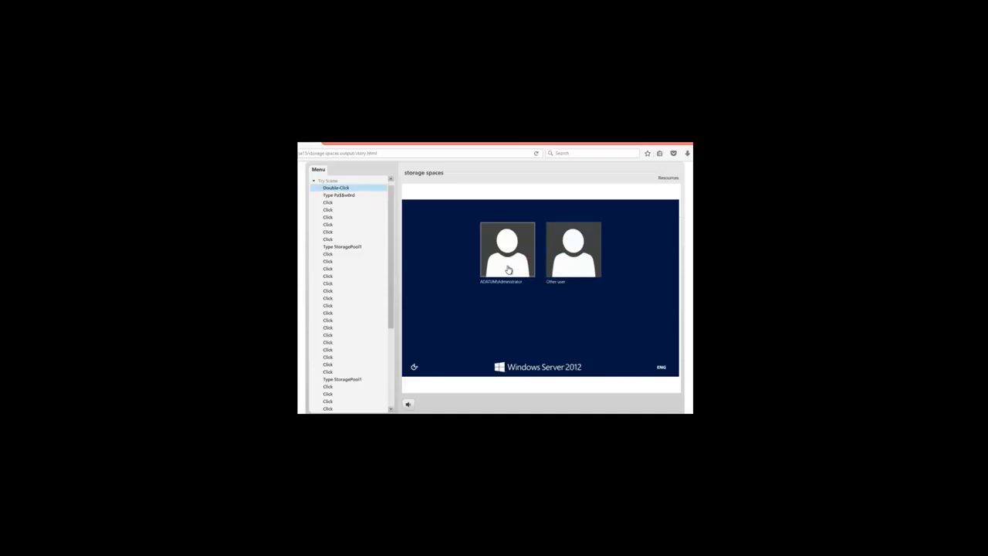
# Sign in to the ADATUM domain's administrator account by supplying the account password.
pyautogui.doubleClick(509, 269)
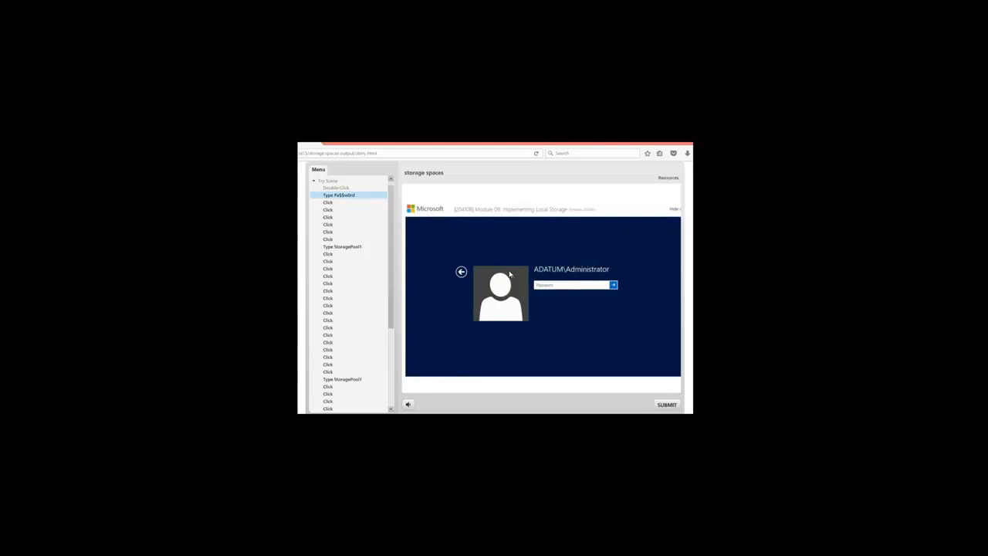
pyautogui.click(328, 204)
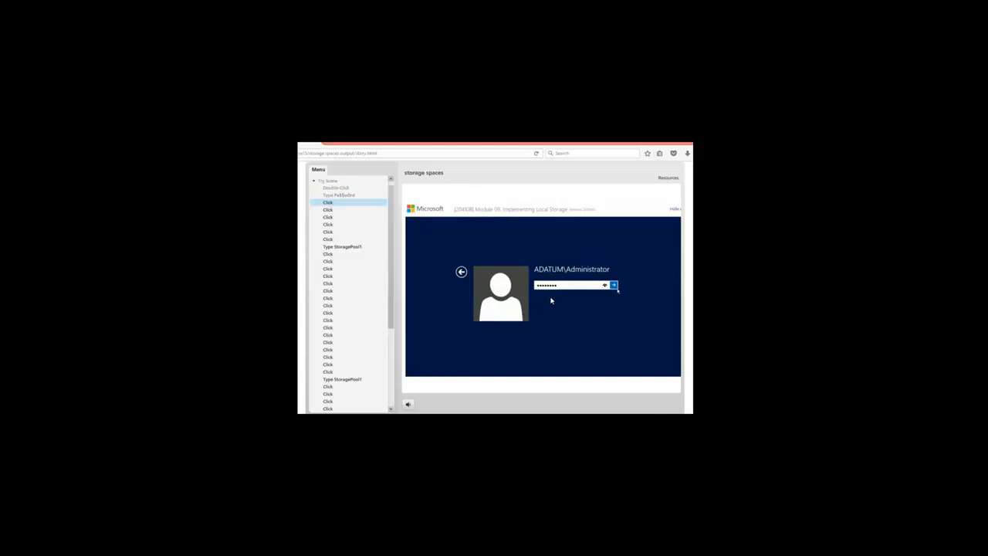
pyautogui.click(615, 286)
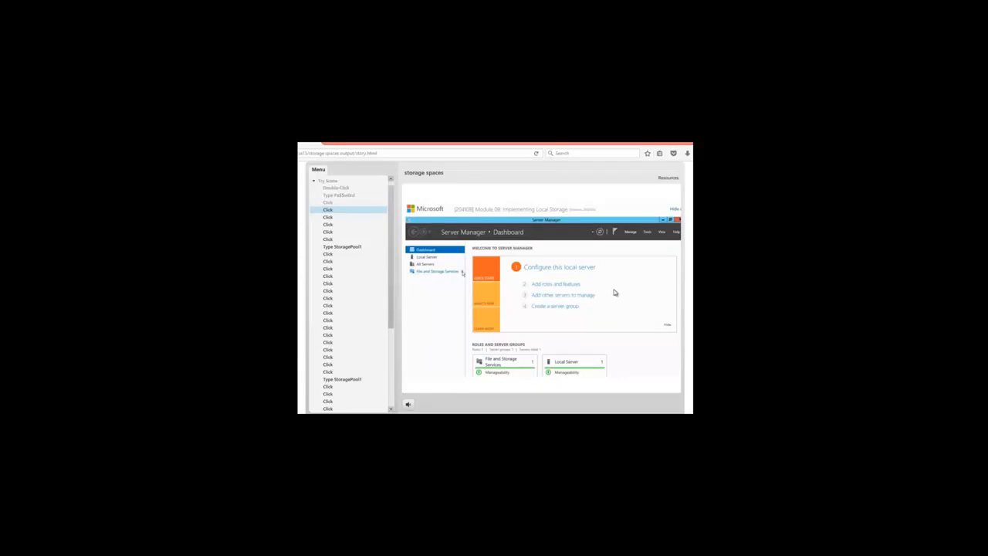
# In the storage pools of File and Storage Services, start a new storage pool and name it StoragePool1.
pyautogui.click(457, 275)
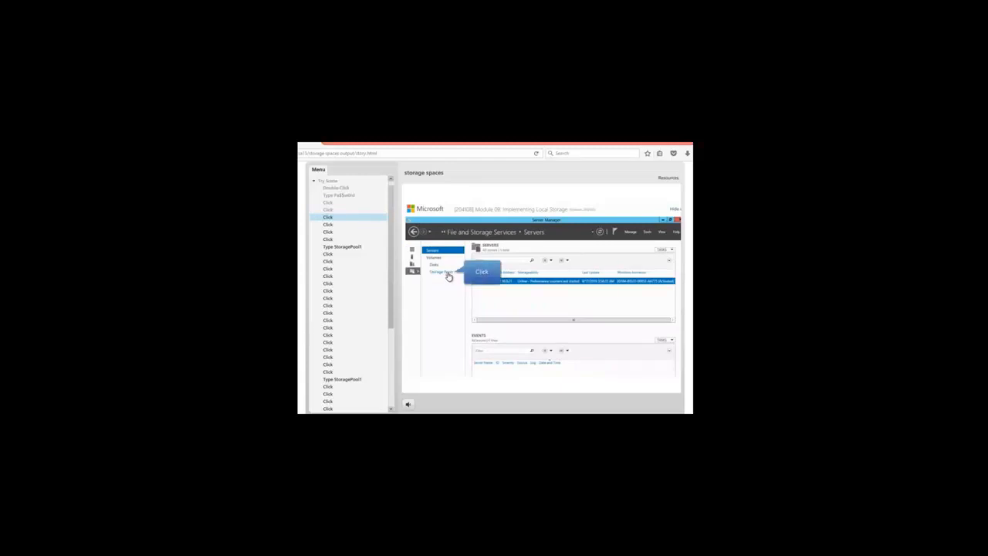
pyautogui.click(449, 276)
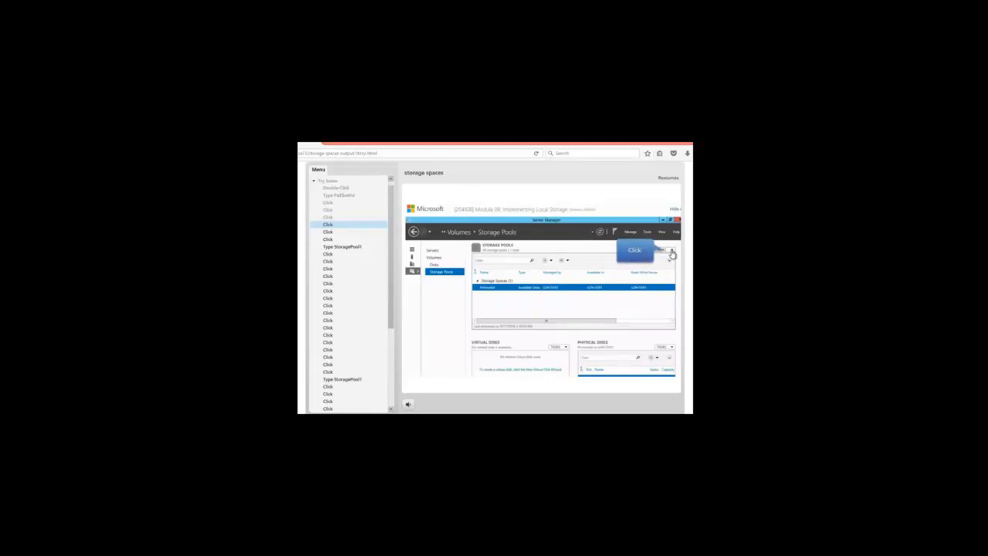
pyautogui.click(672, 252)
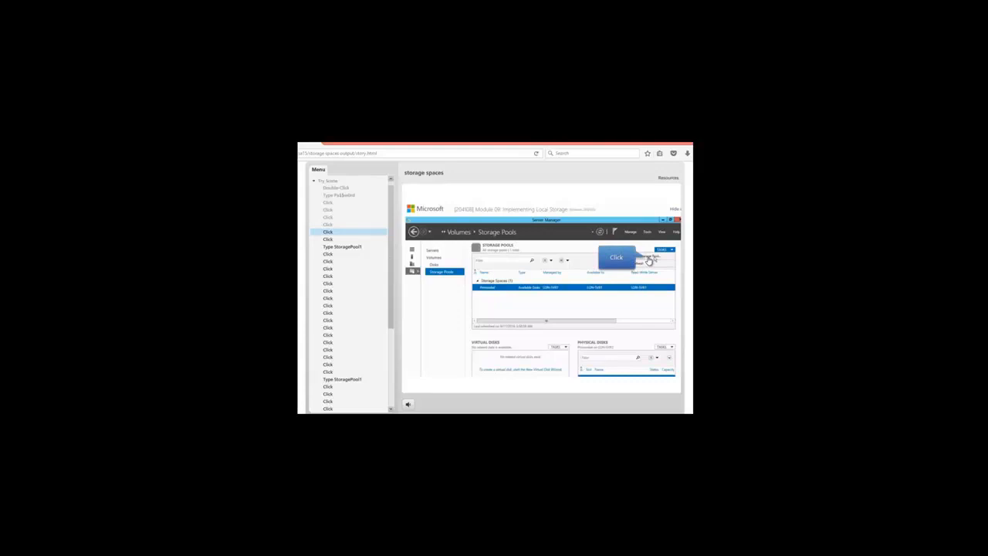
pyautogui.click(648, 261)
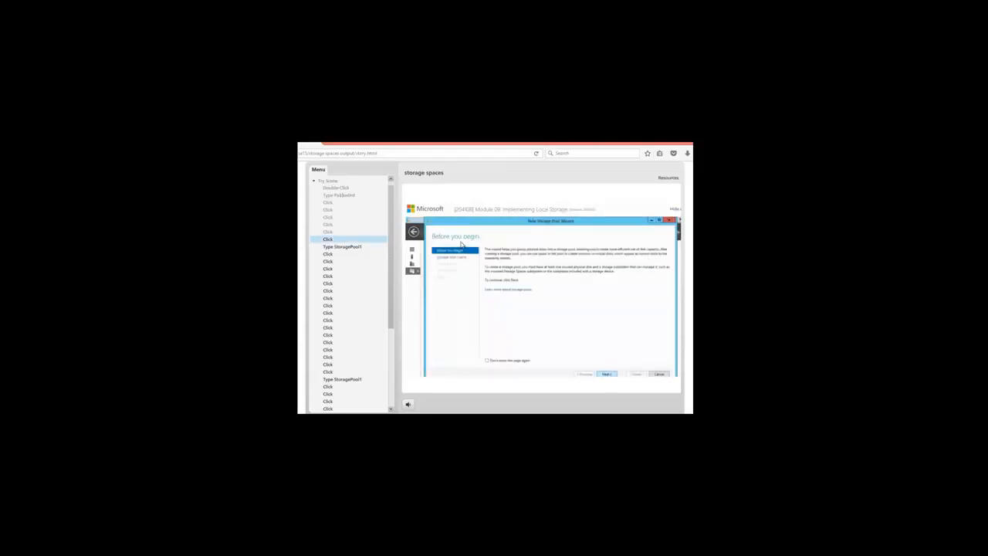
pyautogui.click(605, 375)
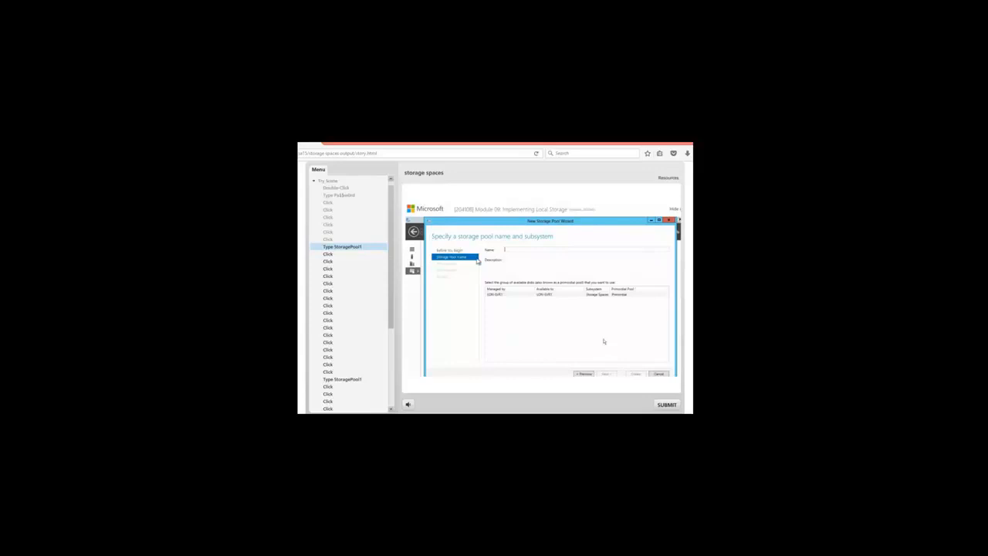
pyautogui.click(329, 255)
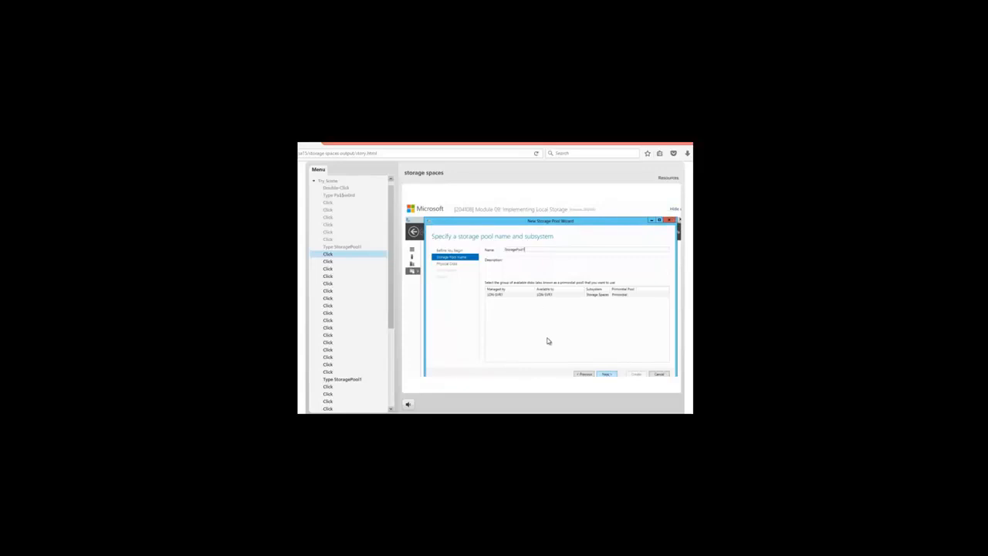
pyautogui.click(606, 375)
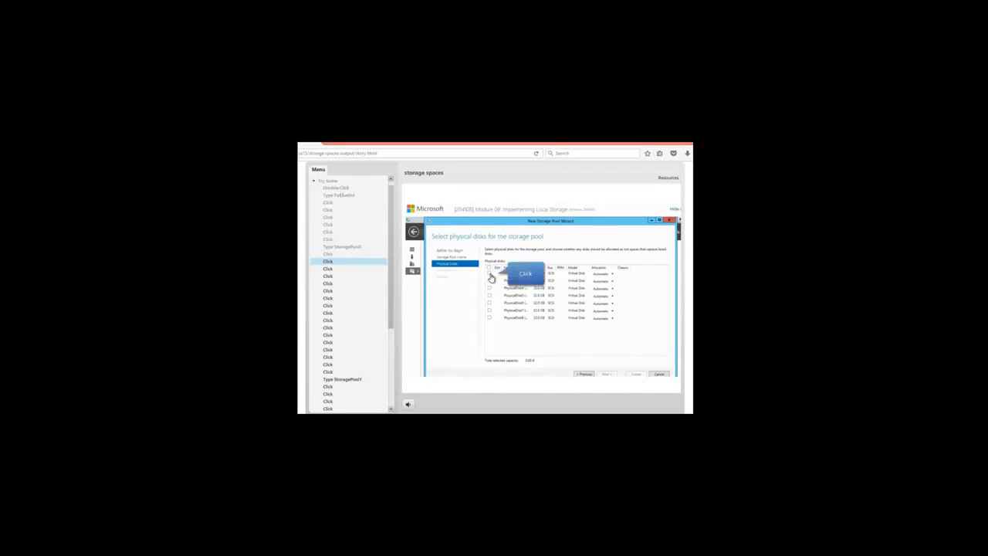
# Add all seven physical disks to the new pool with automatic allocation, and create the pool.
pyautogui.click(490, 273)
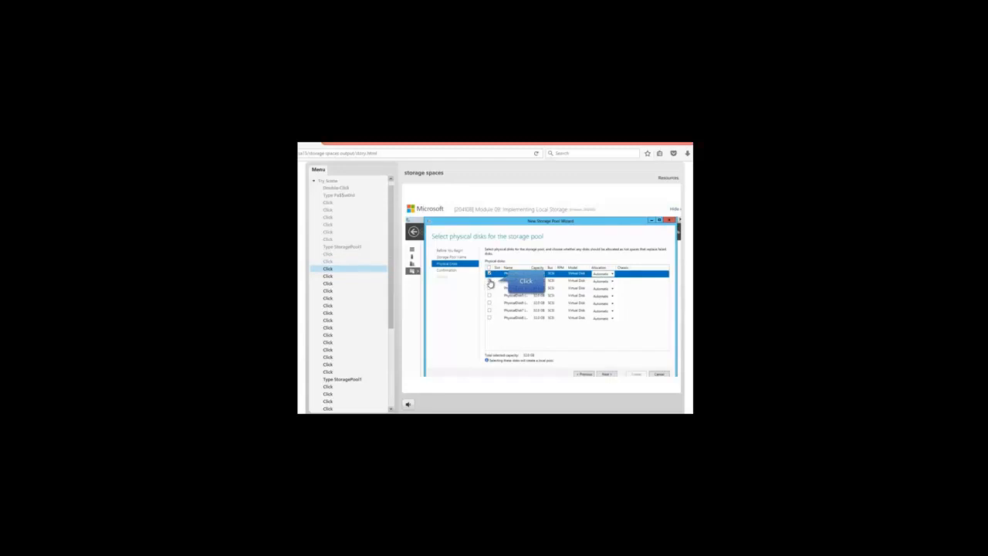
pyautogui.click(490, 281)
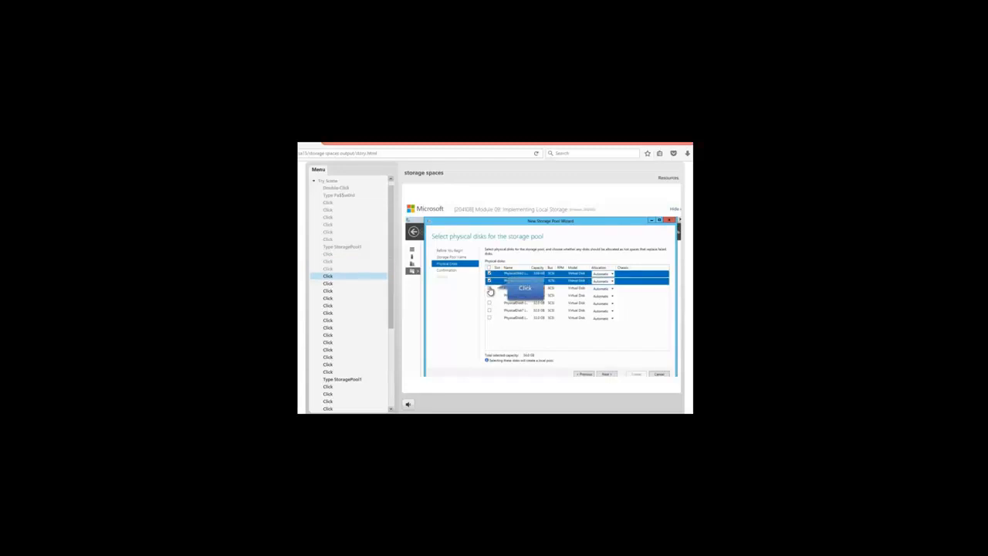
pyautogui.click(489, 289)
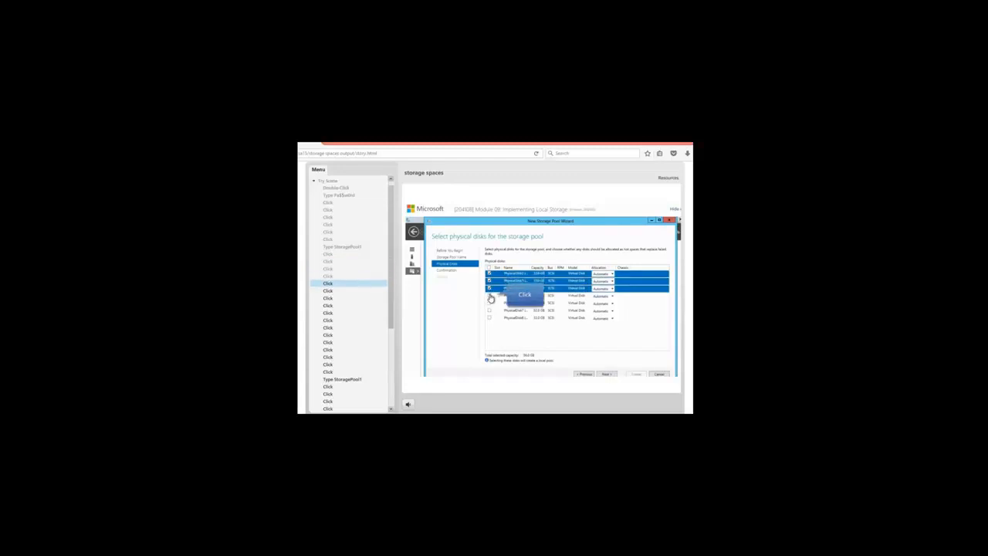
pyautogui.click(490, 295)
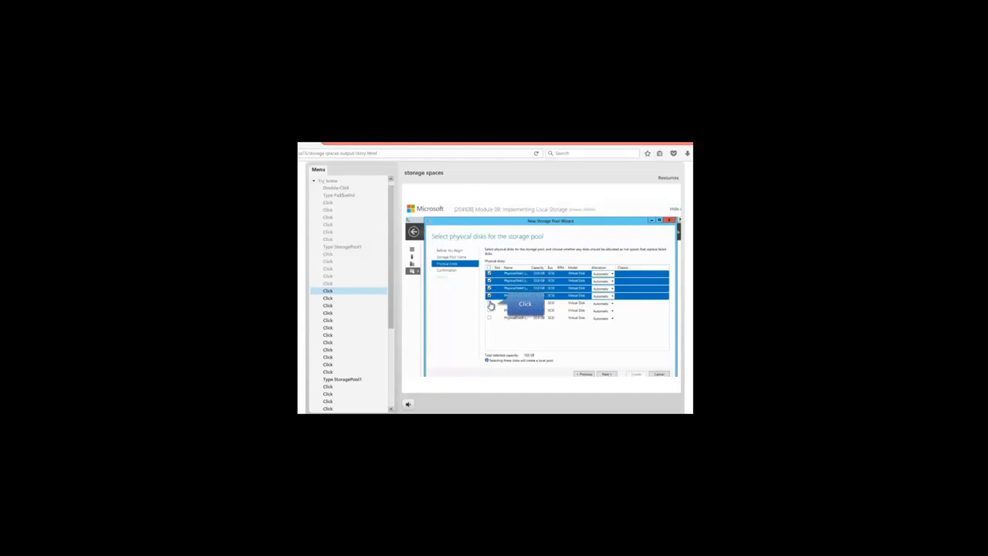
pyautogui.click(490, 304)
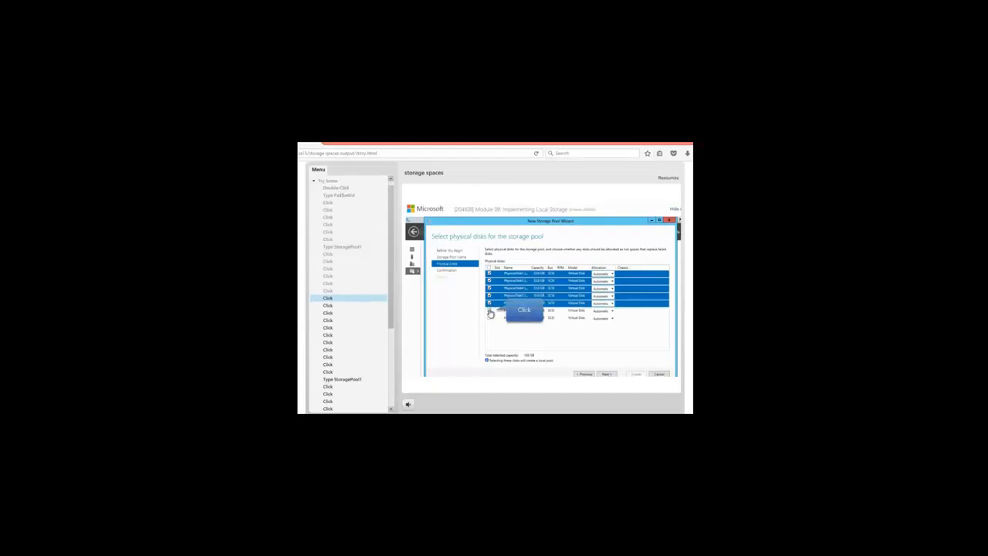
pyautogui.click(490, 311)
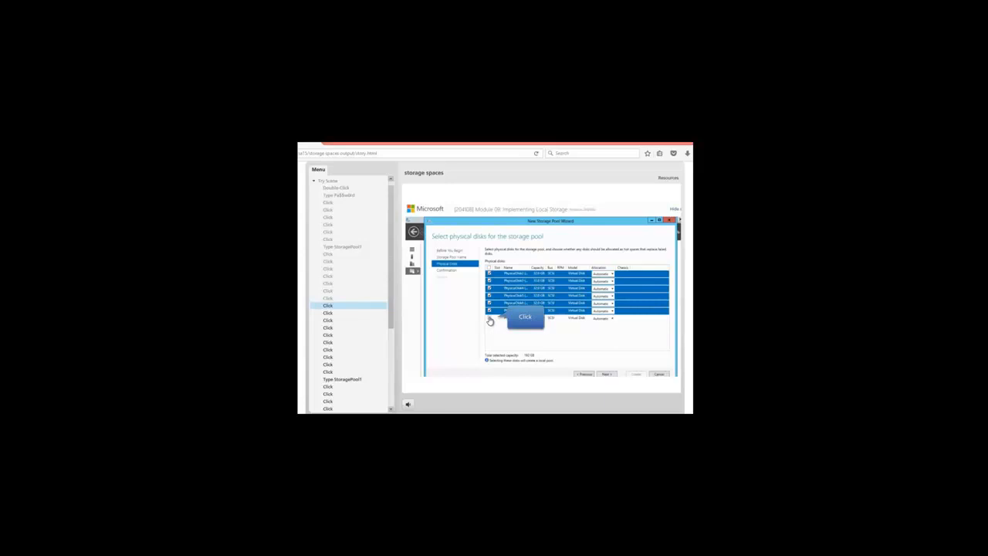
pyautogui.click(490, 318)
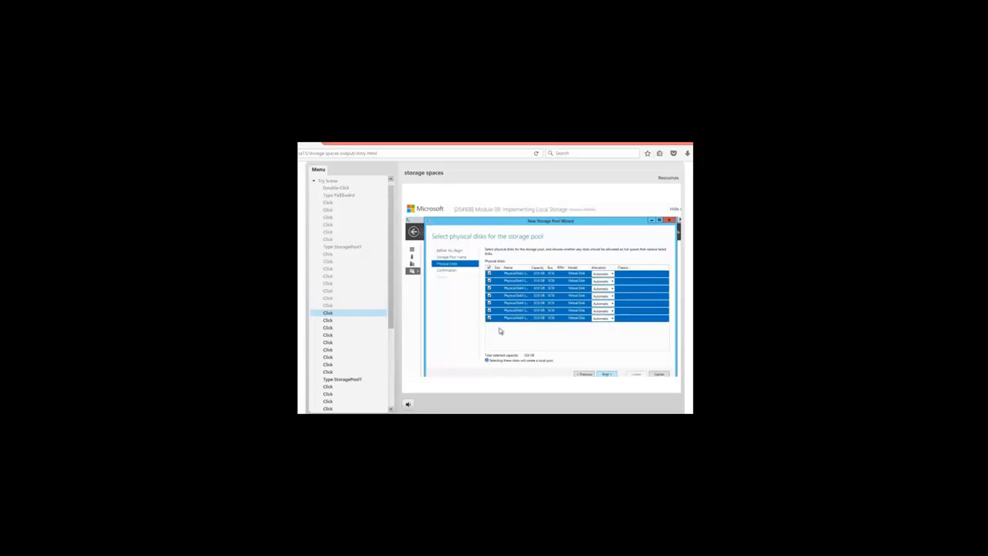
pyautogui.click(605, 375)
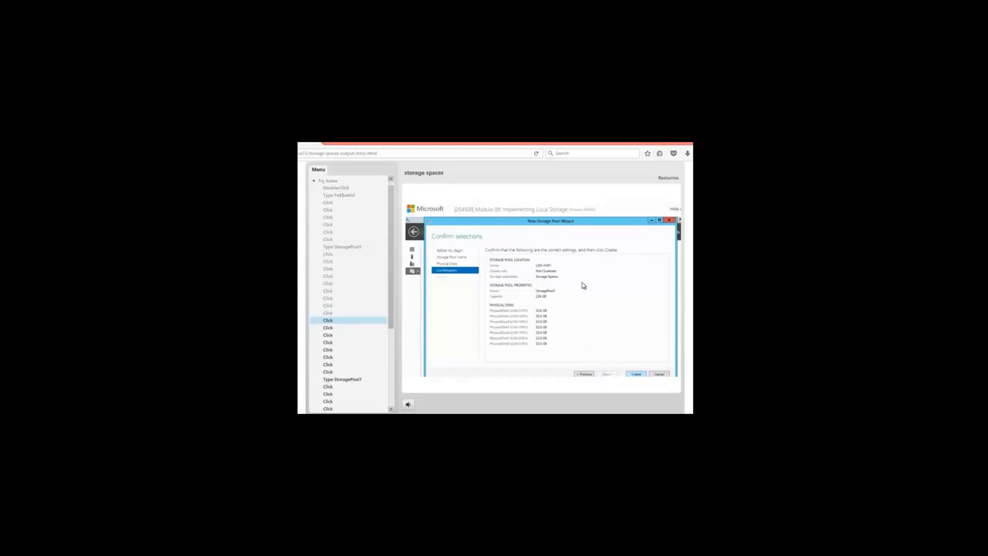
pyautogui.click(634, 375)
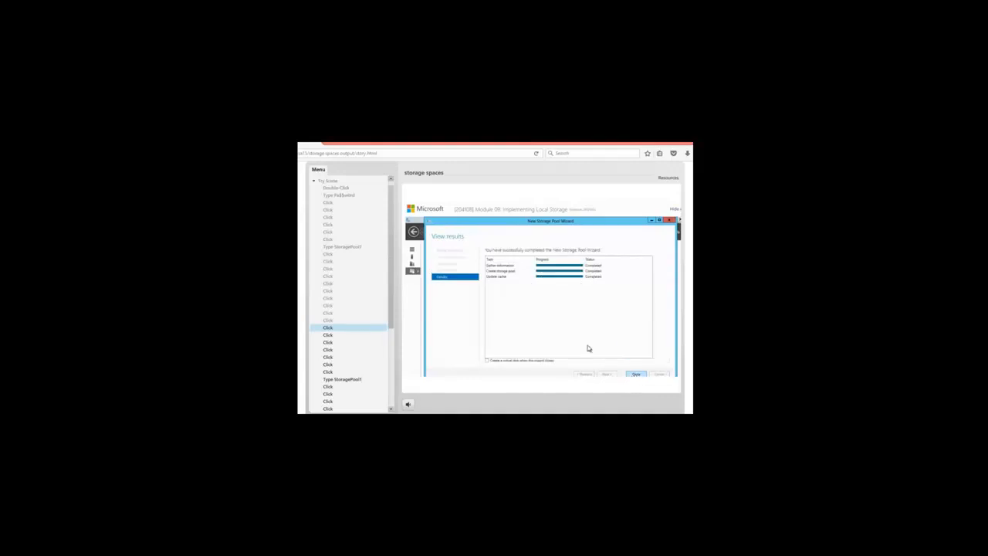
pyautogui.click(636, 375)
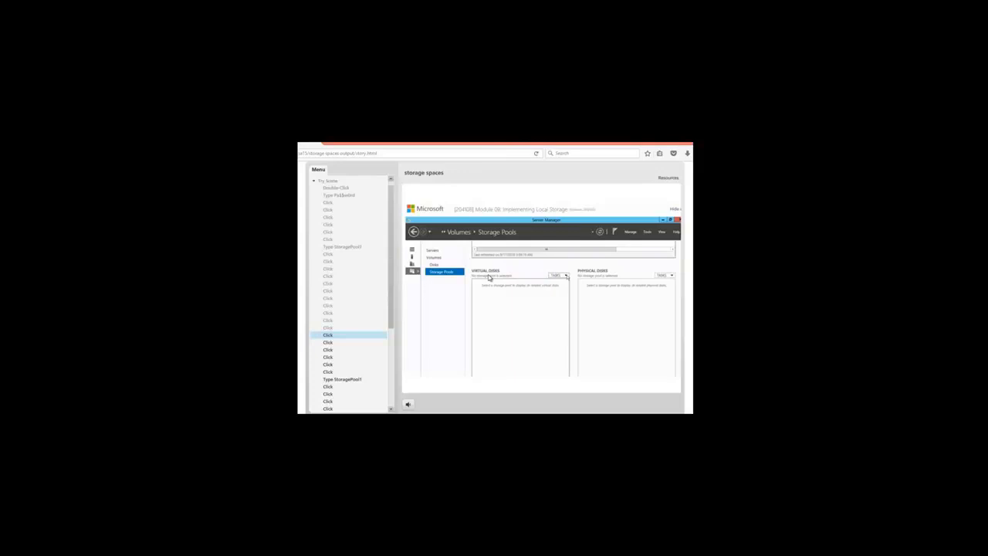
# Start a new virtual disk in StoragePool1 and name the disk StoragePool1.
pyautogui.click(566, 280)
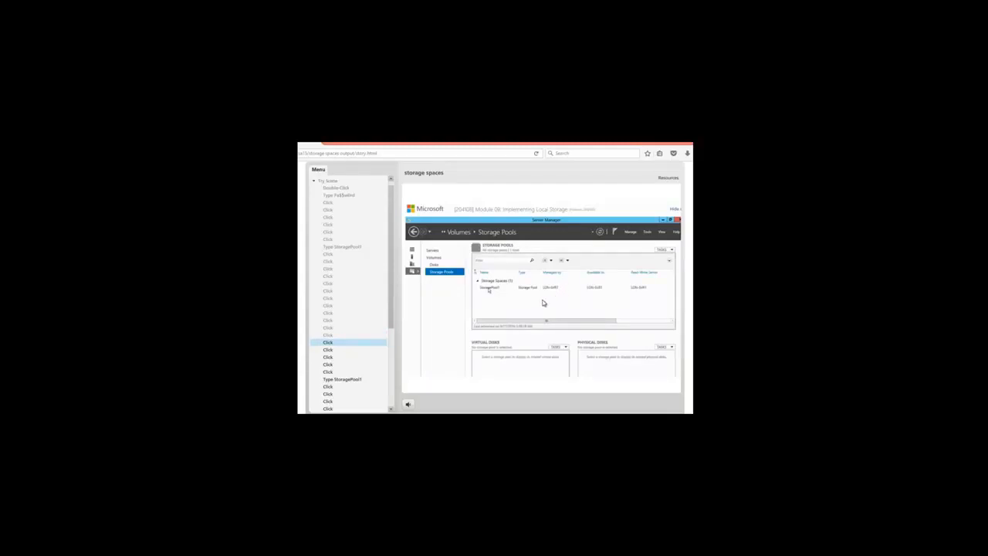
pyautogui.click(493, 291)
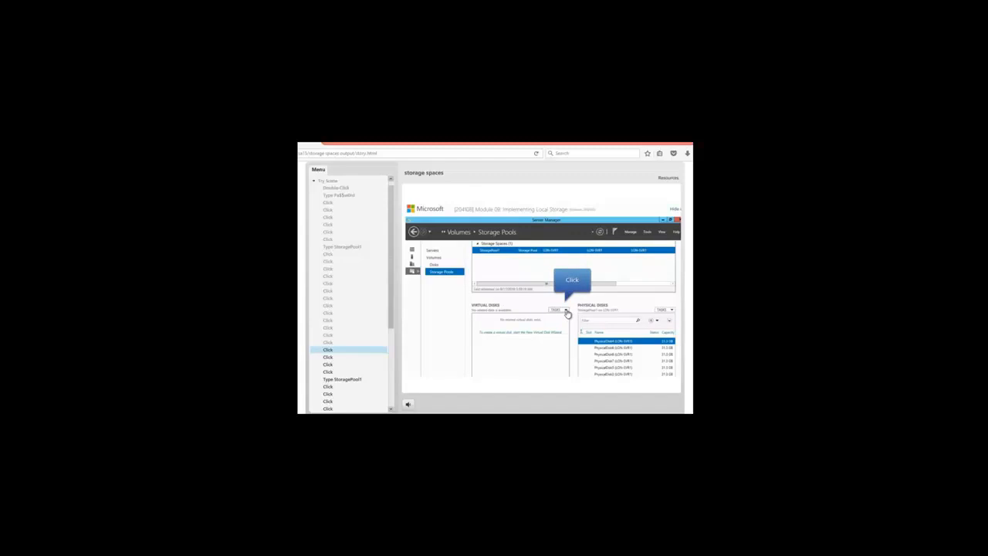
pyautogui.click(565, 310)
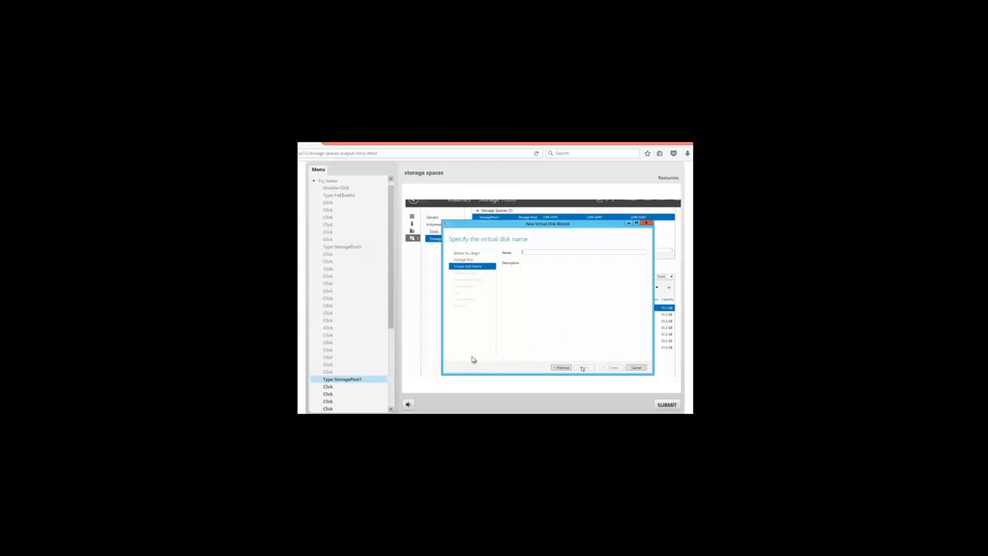
pyautogui.click(328, 389)
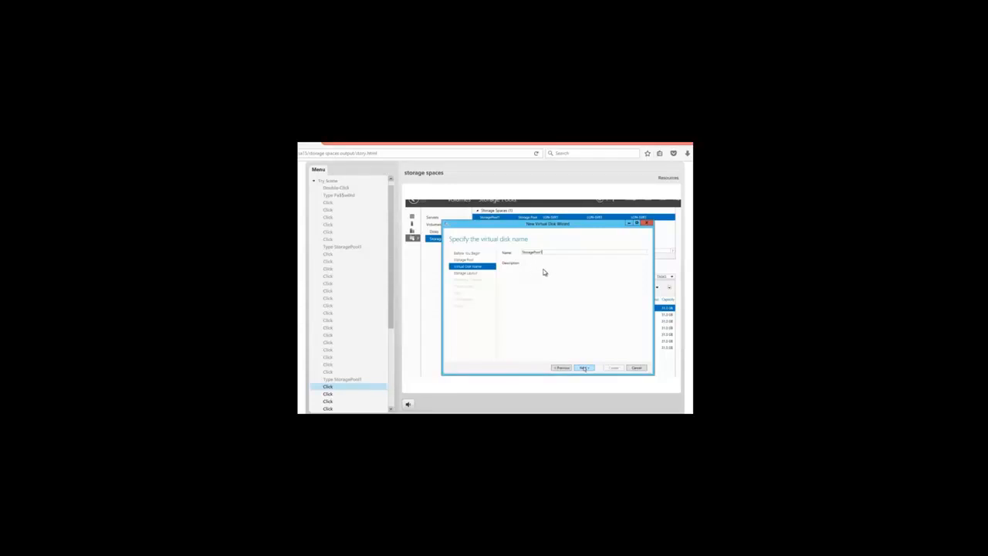
pyautogui.click(586, 368)
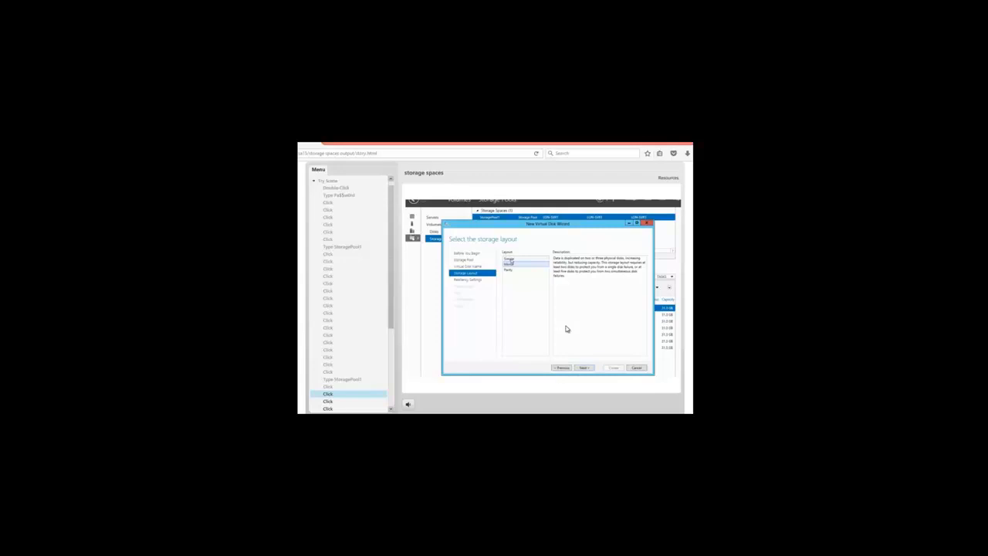
# Configure the virtual disk with the Simple storage layout, Thin provisioning and a size of 2 GB.
pyautogui.click(510, 264)
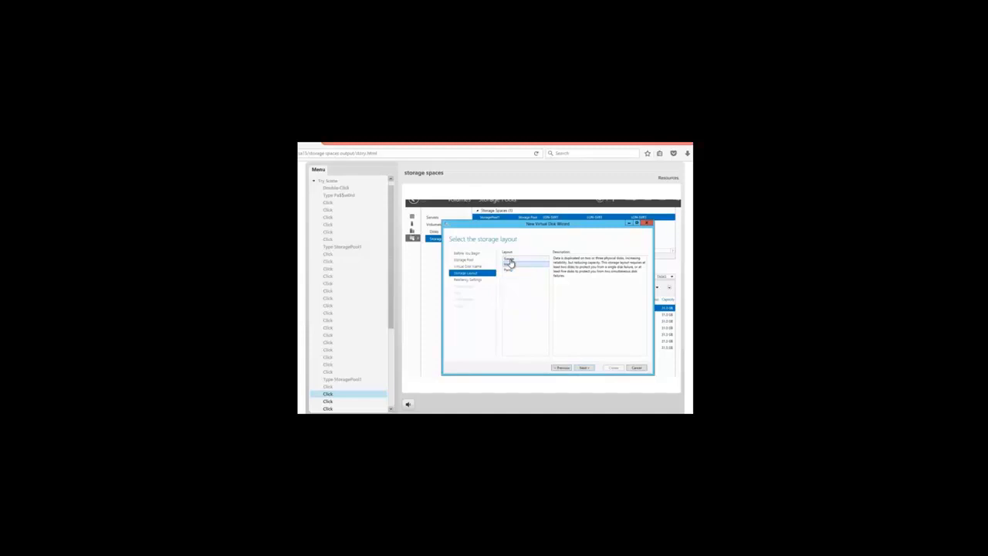
pyautogui.click(583, 368)
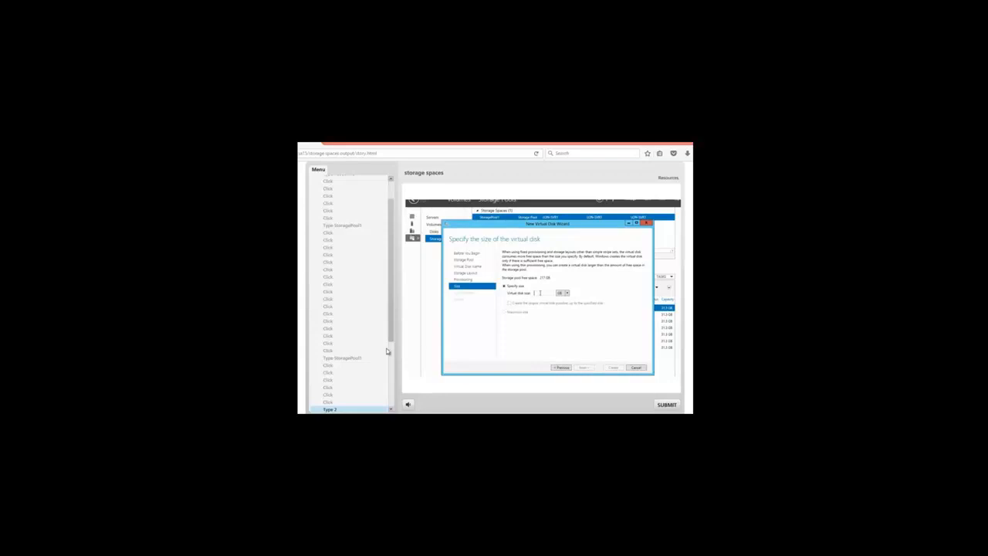
pyautogui.click(391, 409)
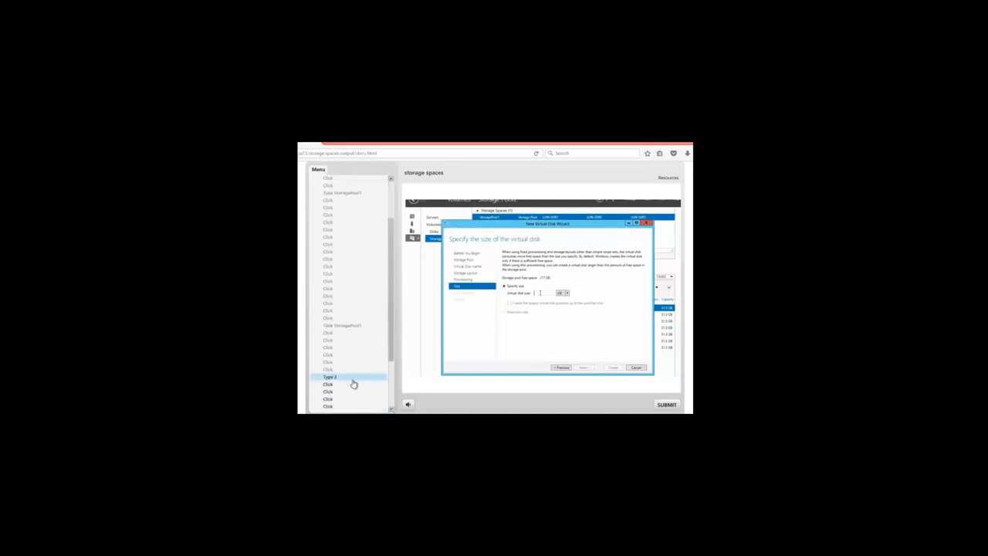
pyautogui.click(328, 386)
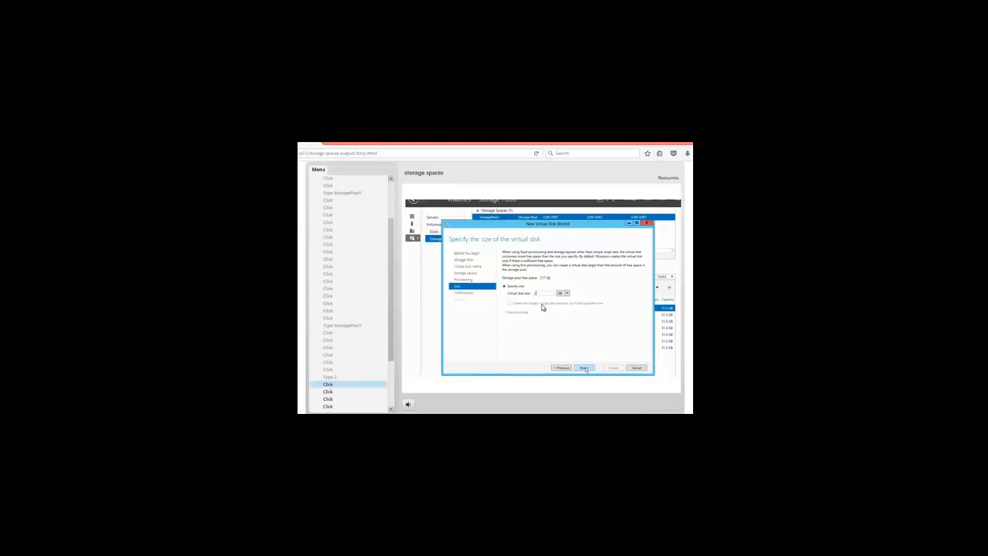
pyautogui.click(585, 369)
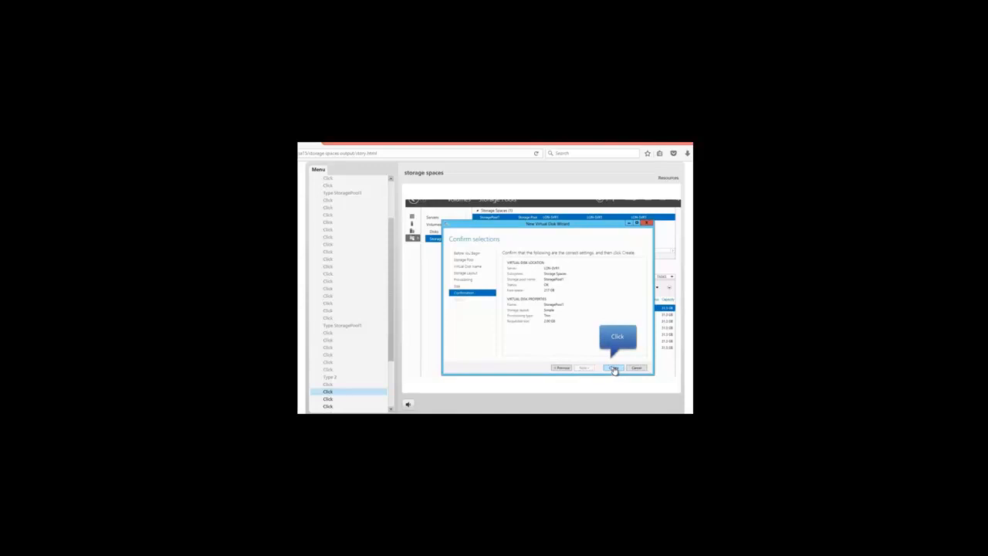
# Create the virtual disk and close its wizard with the option to create a volume enabled.
pyautogui.click(613, 368)
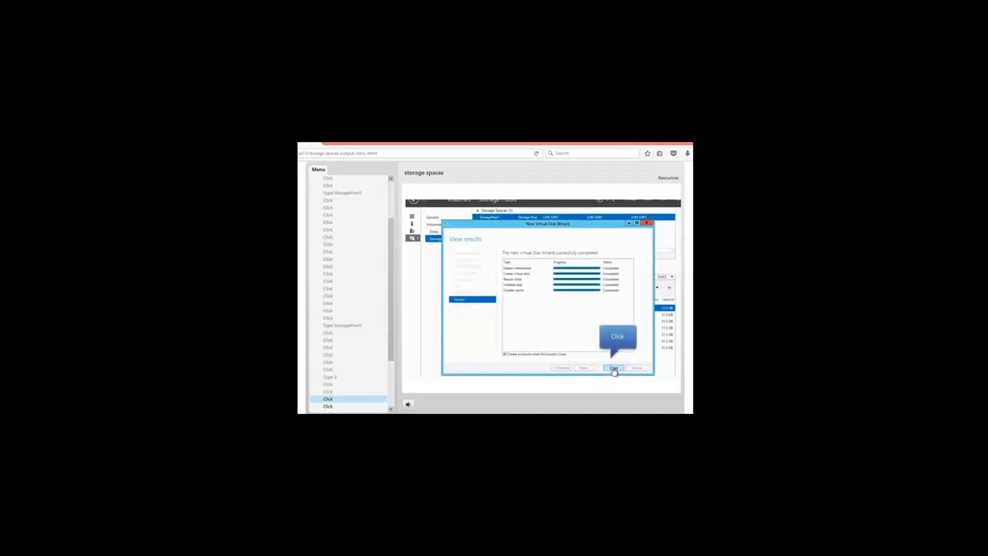
pyautogui.click(613, 368)
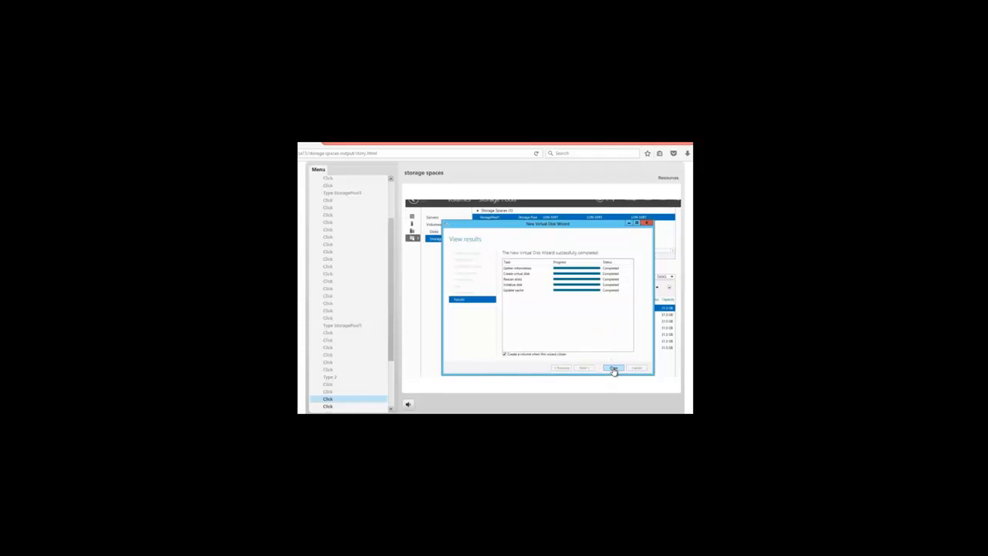
pyautogui.click(614, 370)
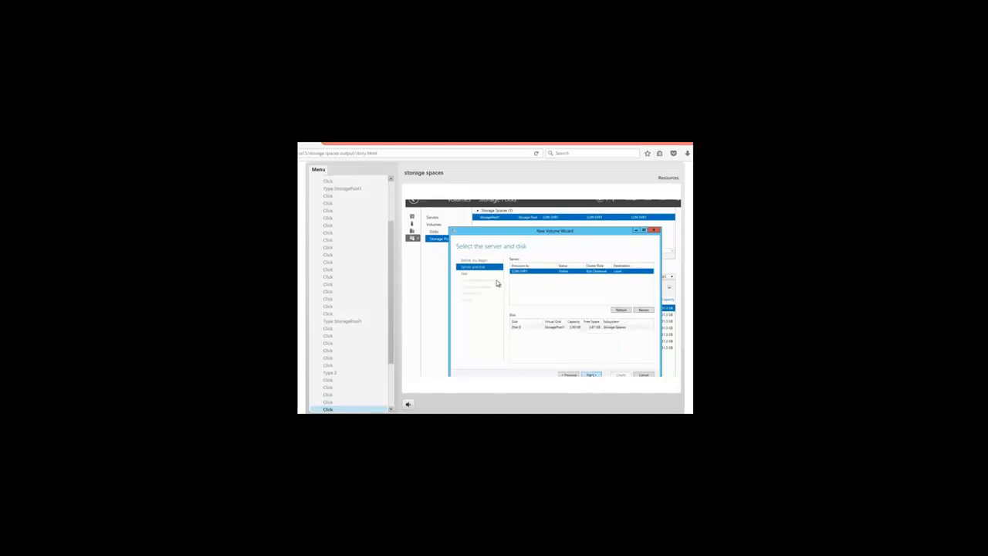
# Accept the selected server and StoragePool1 disk for the new volume, keeping the default volume size and the suggested drive letter.
pyautogui.click(593, 380)
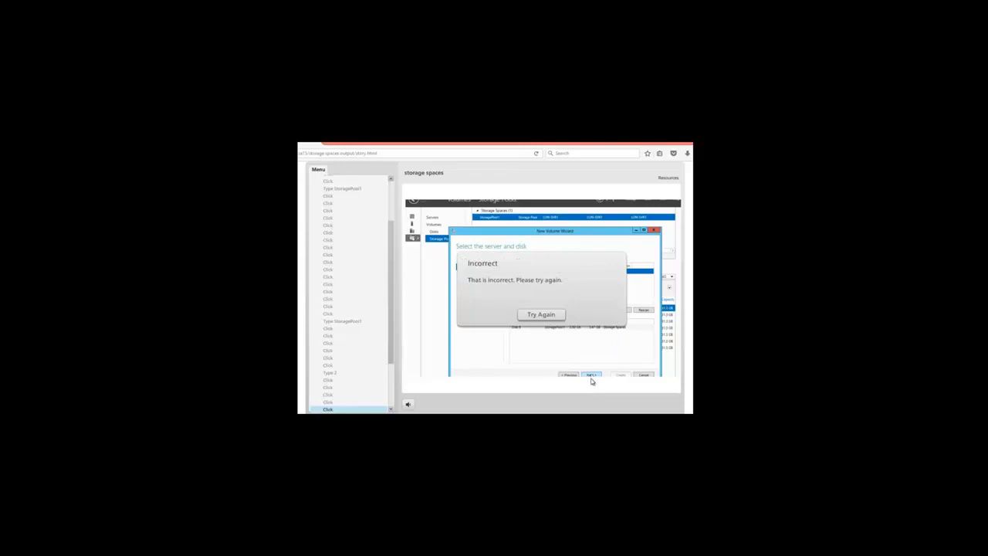
pyautogui.click(547, 315)
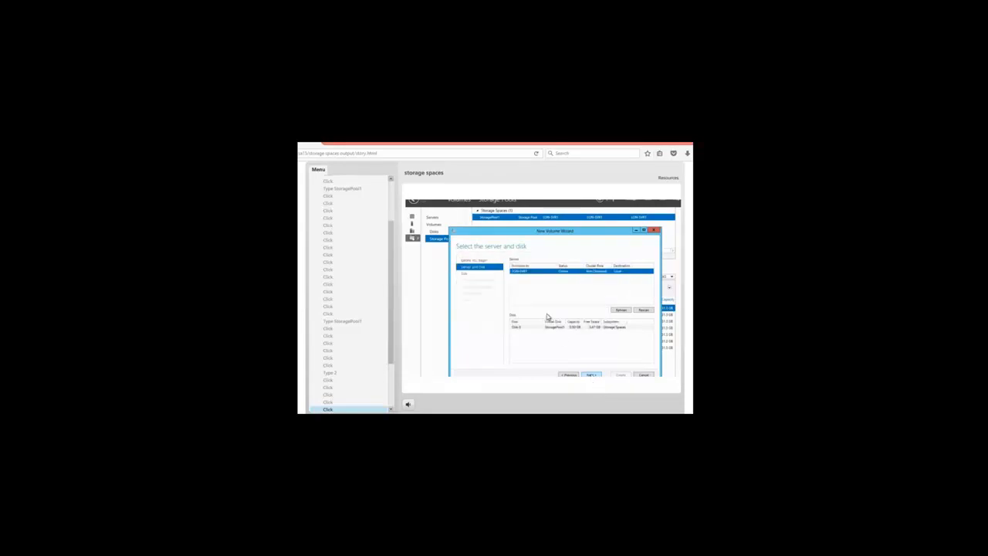
pyautogui.click(590, 376)
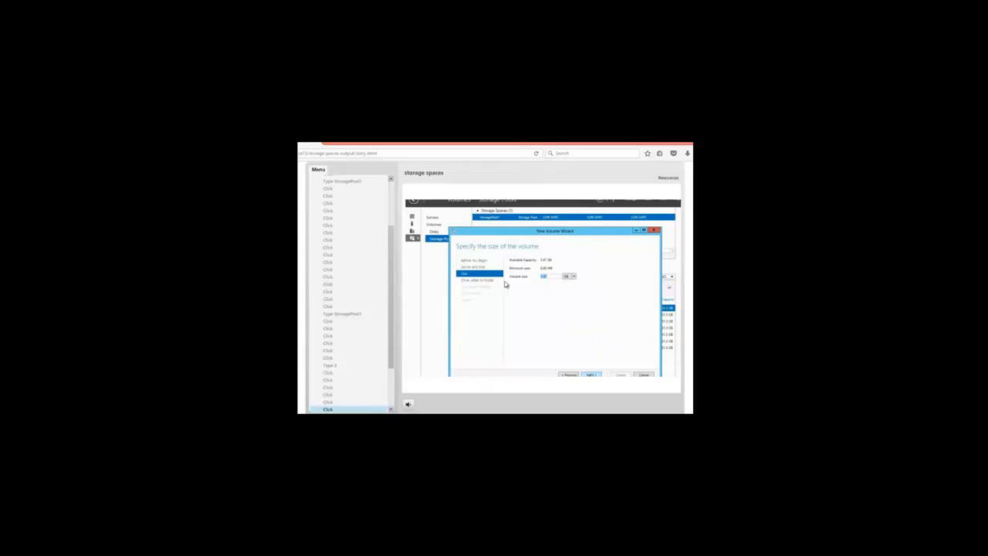
pyautogui.click(590, 376)
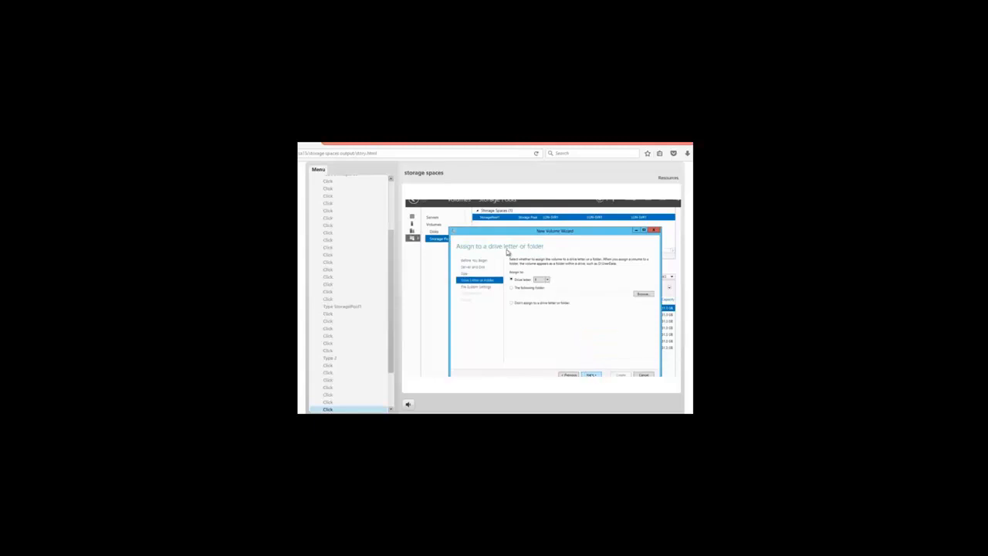
pyautogui.click(591, 376)
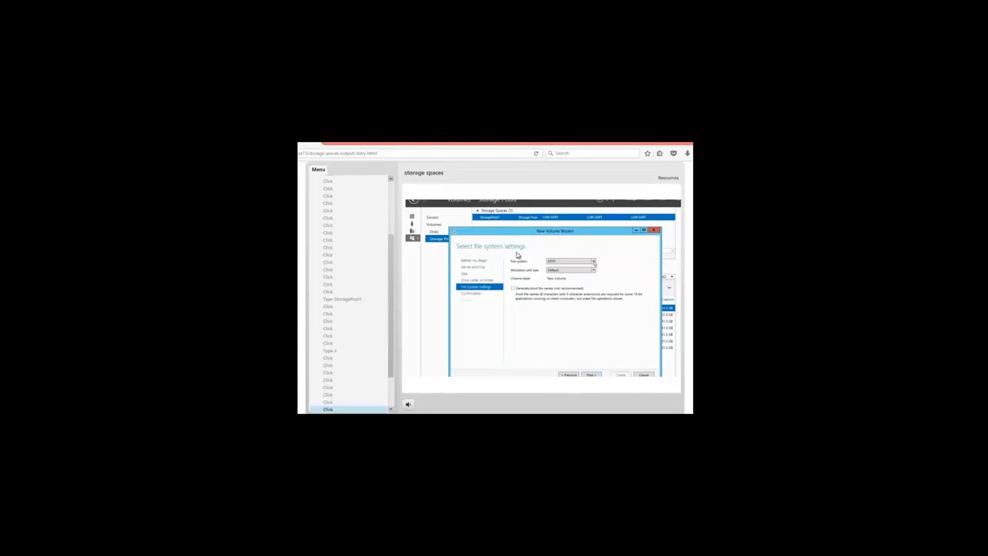
# Set the new volume's file system to ReFS and keep the default allocation unit size.
pyautogui.click(594, 265)
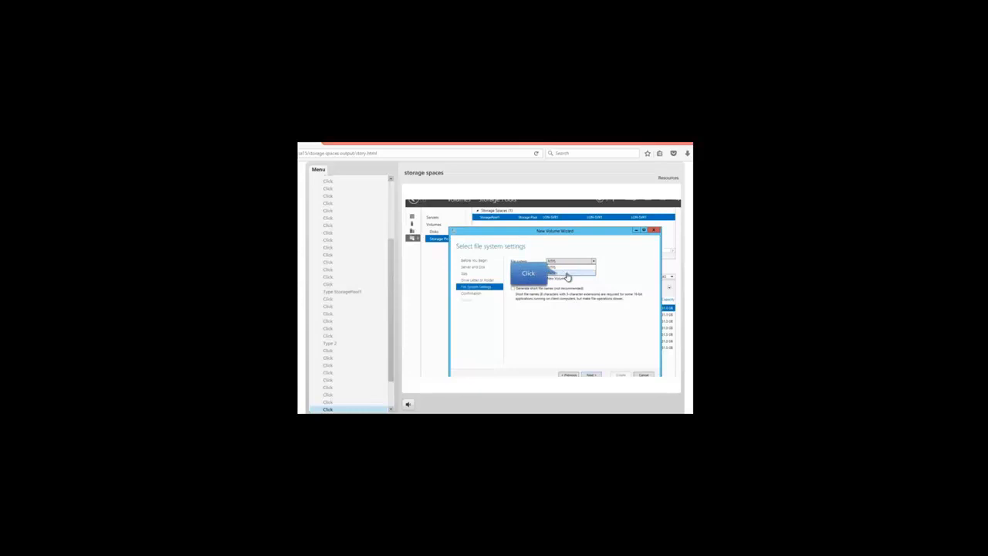
pyautogui.click(567, 275)
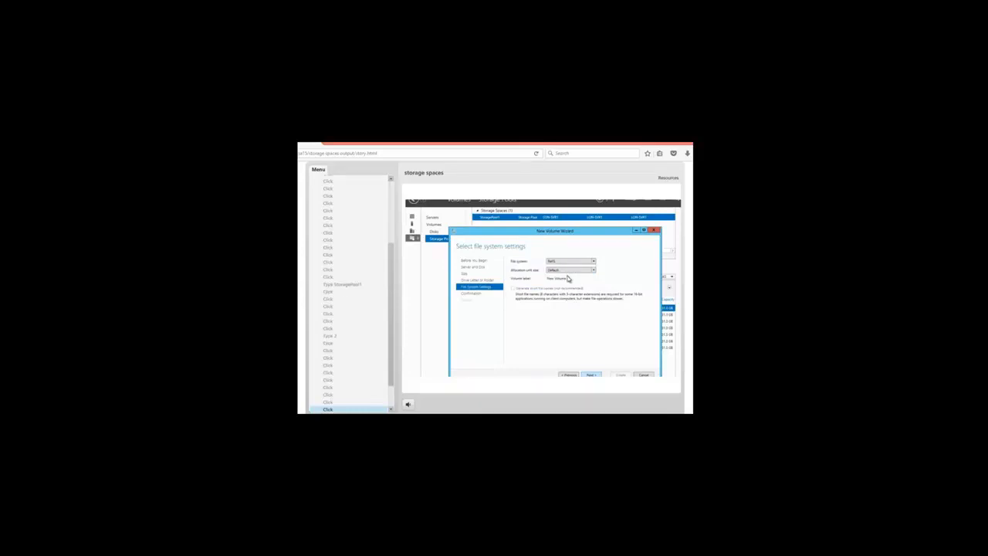
pyautogui.click(590, 376)
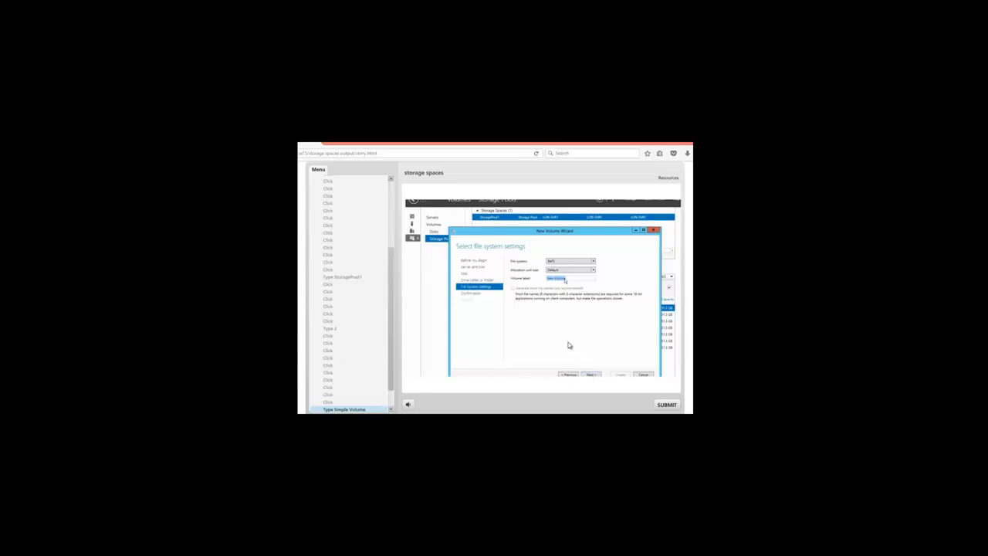
# Advance the simulation past the Type Simple Volume entry to fill in that volume label, and create the volume.
pyautogui.click(390, 409)
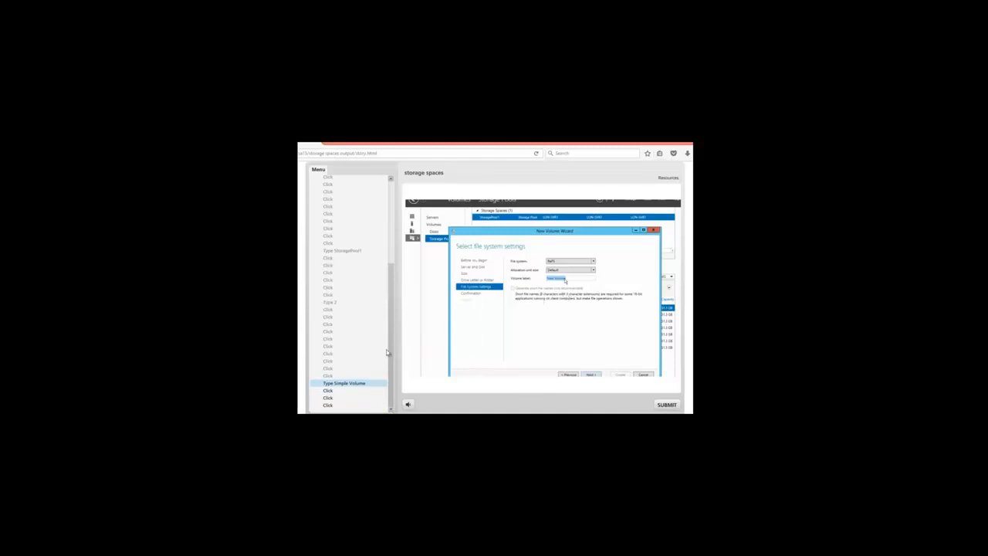
pyautogui.click(328, 392)
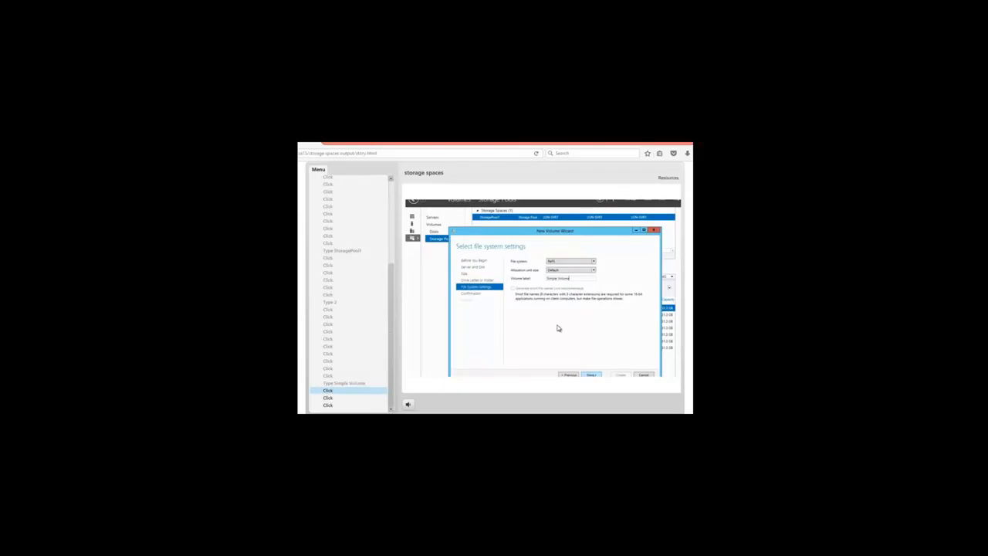
pyautogui.click(591, 376)
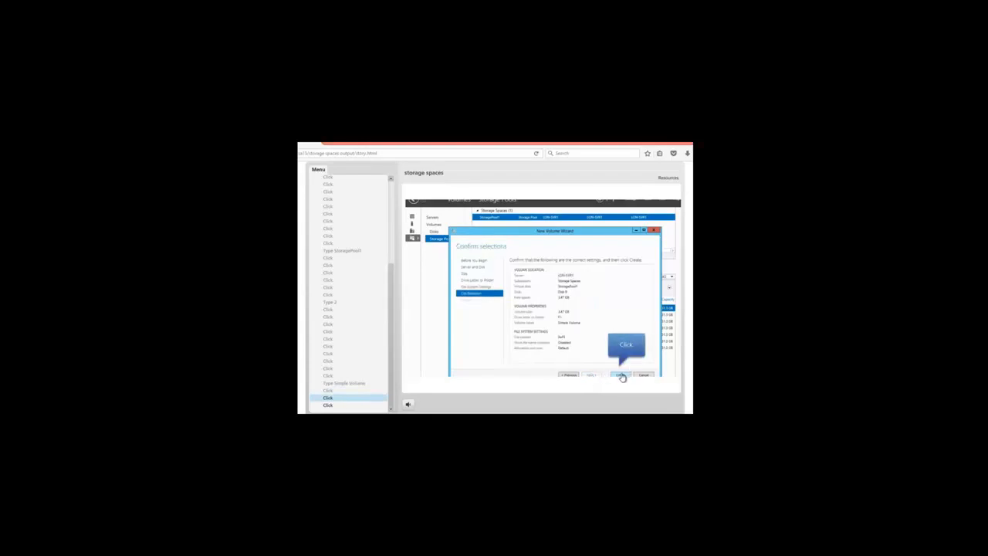
pyautogui.click(622, 375)
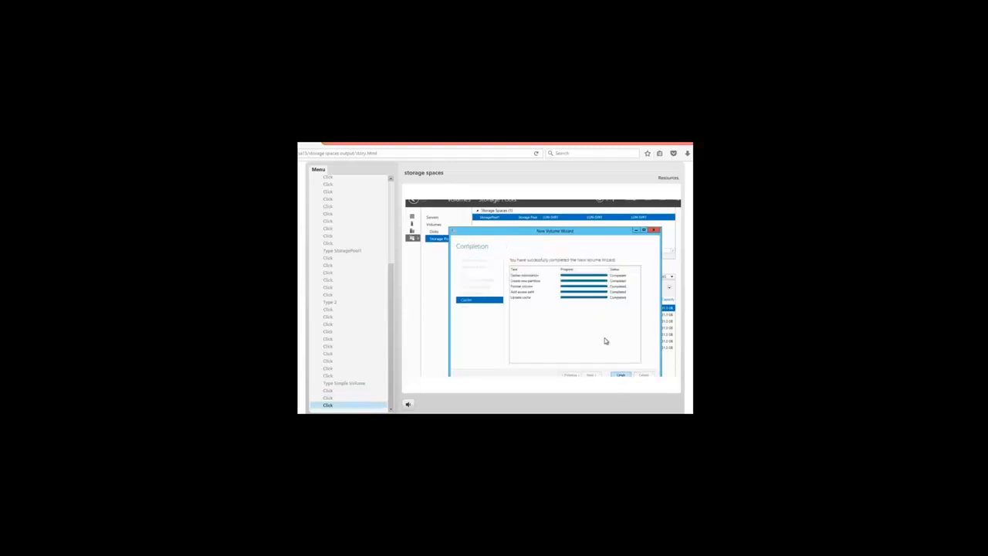